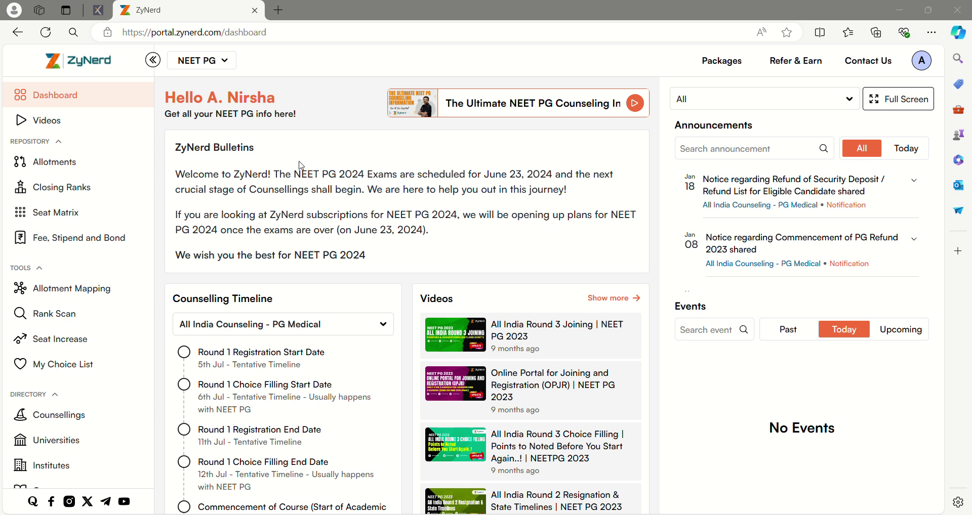
Open the closing ranks for the Haryana - PG Medical counselling under NEET PG
click(228, 61)
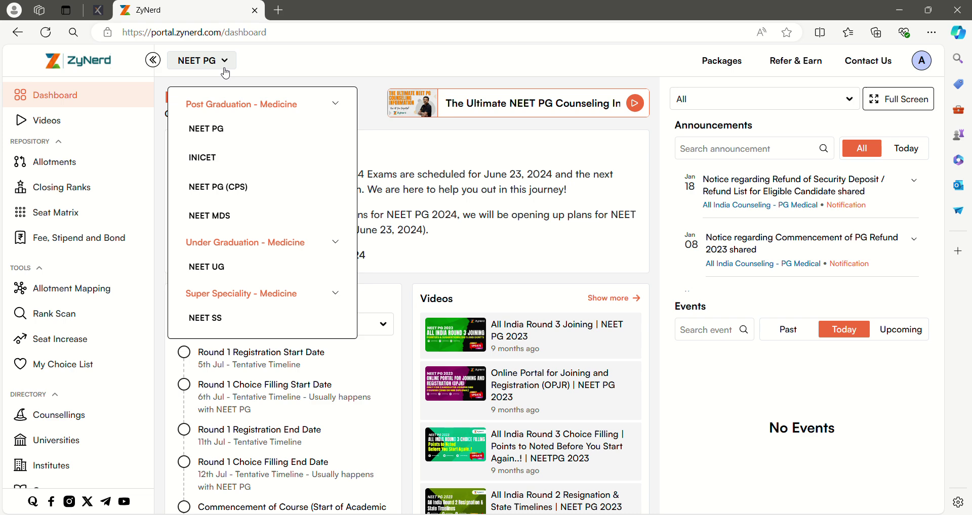
click(224, 63)
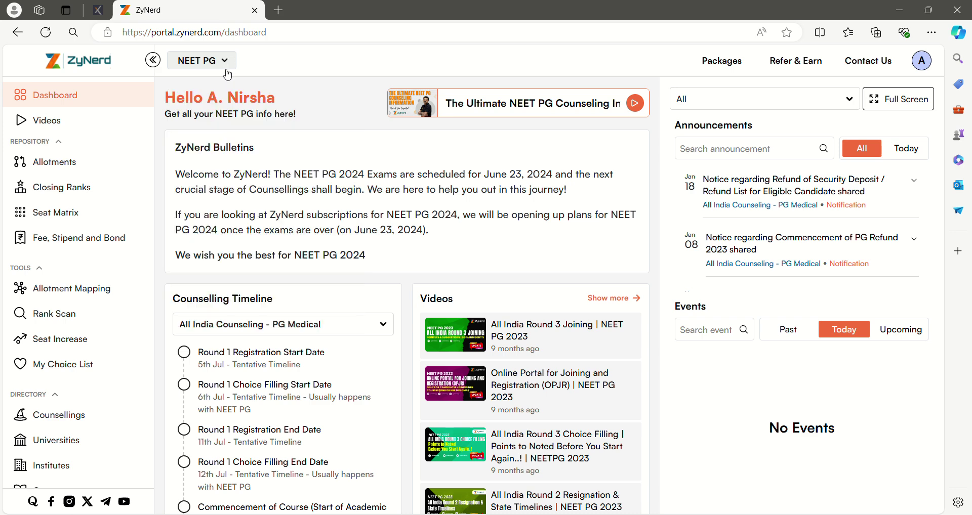
click(140, 191)
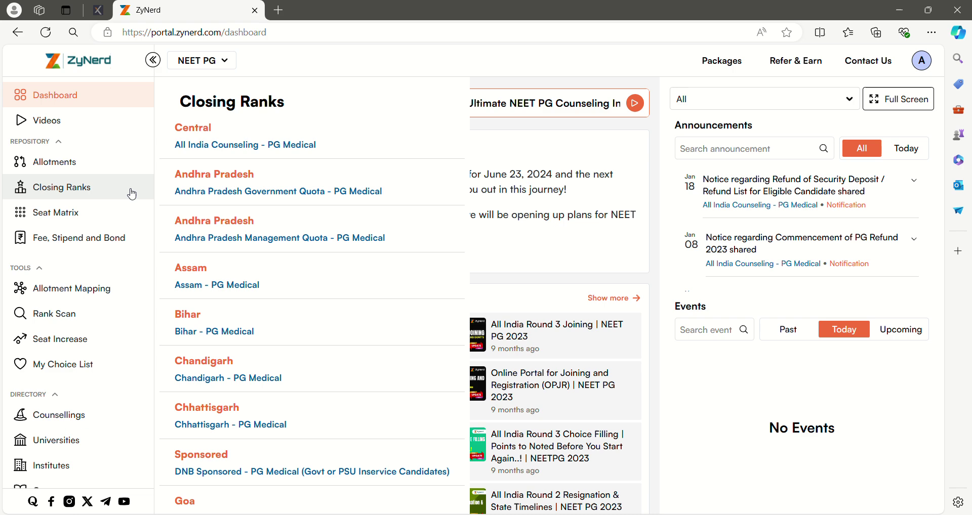
scroll(298, 273, down, 1)
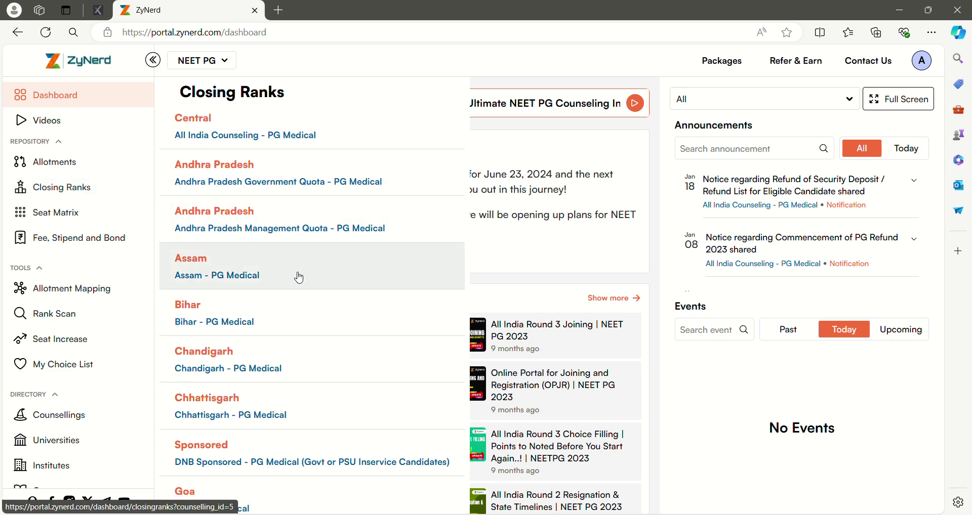
scroll(299, 278, down, 12)
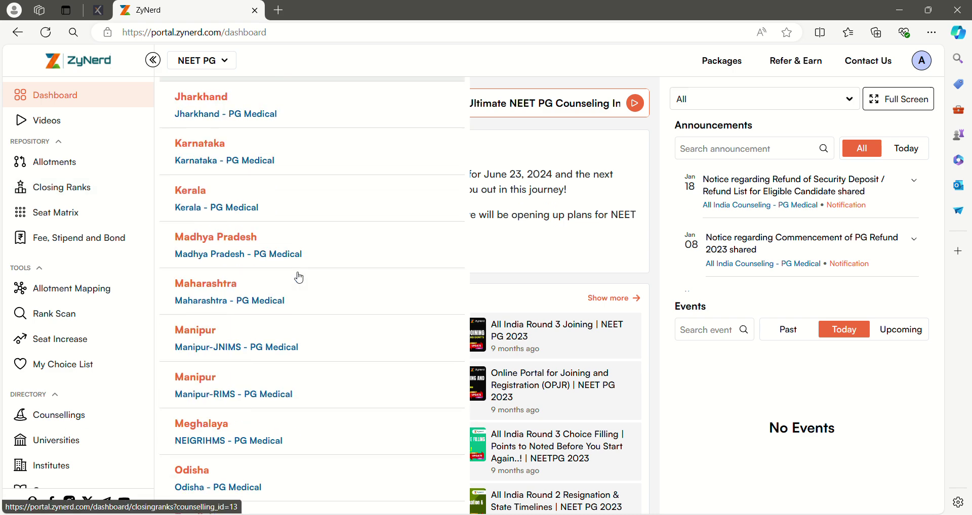
scroll(298, 277, up, 6)
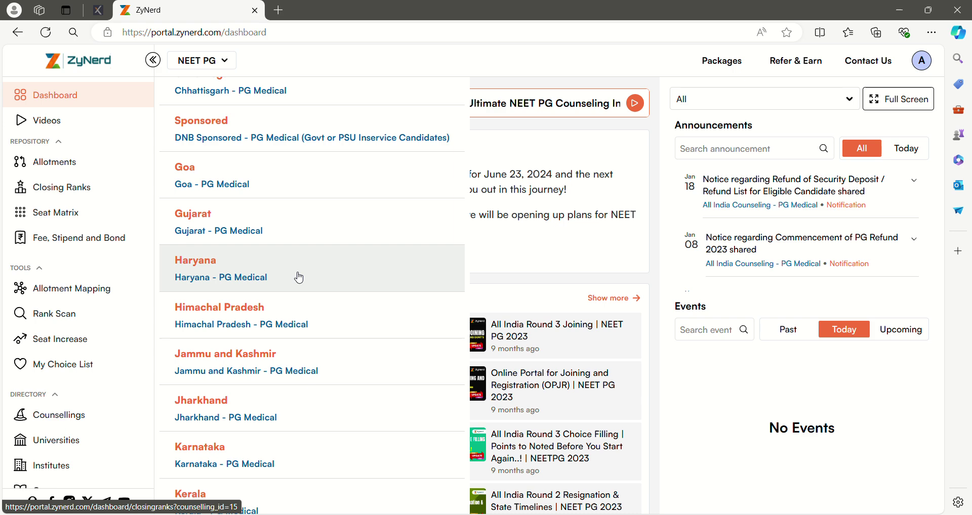
click(239, 274)
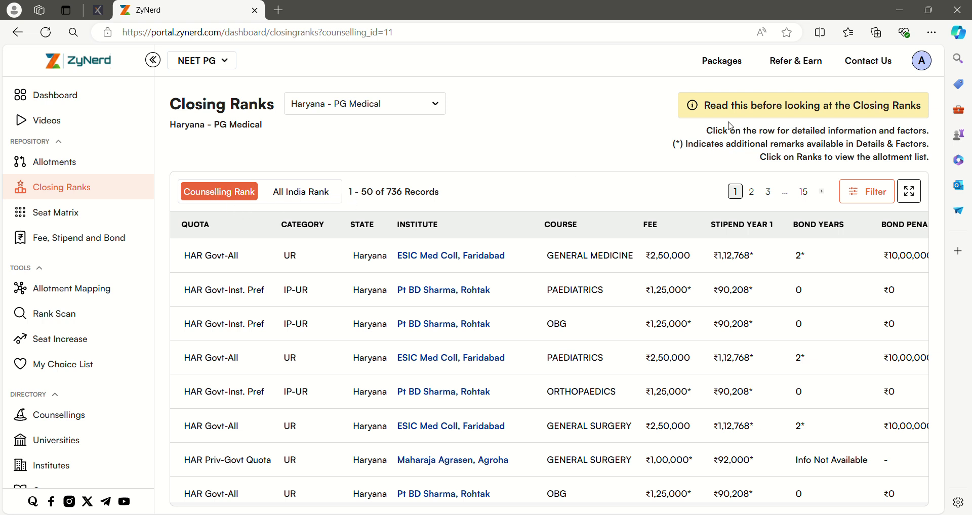
Read the remarks on the Haryana closing ranks and review the Haryana quota eligibility slide in PowerPoint
click(780, 112)
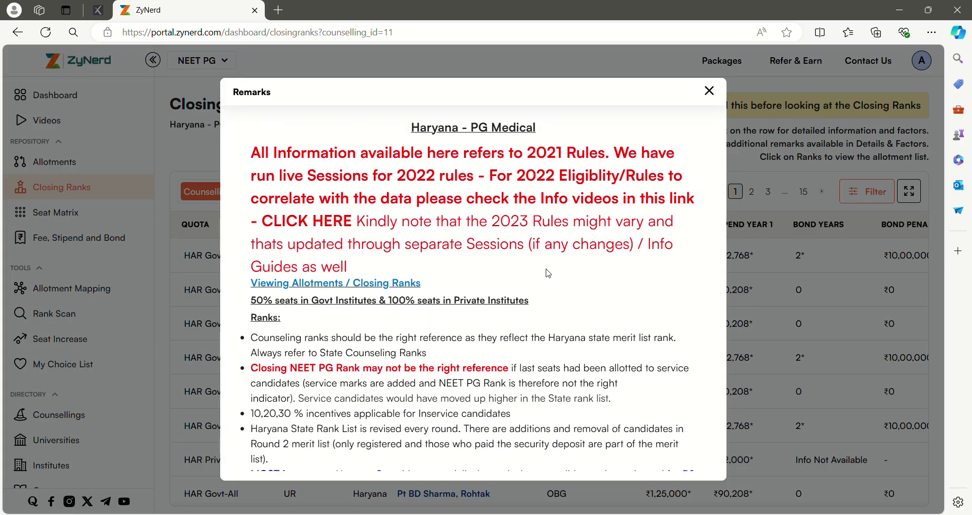
scroll(548, 274, down, 12)
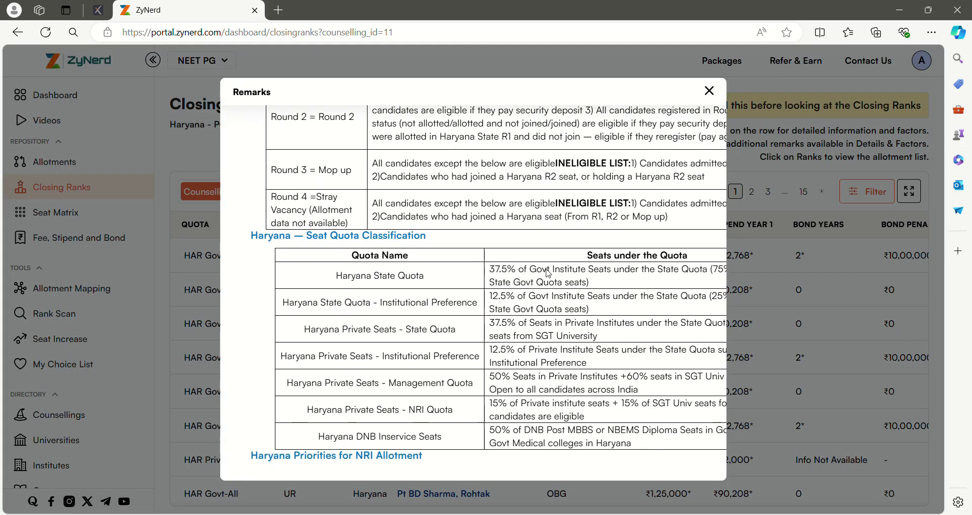
scroll(548, 274, down, 8)
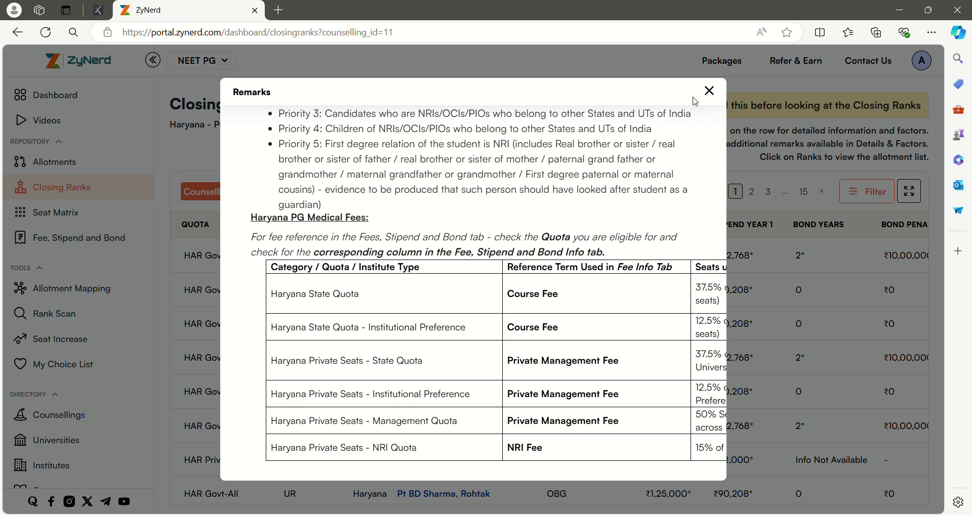
click(709, 92)
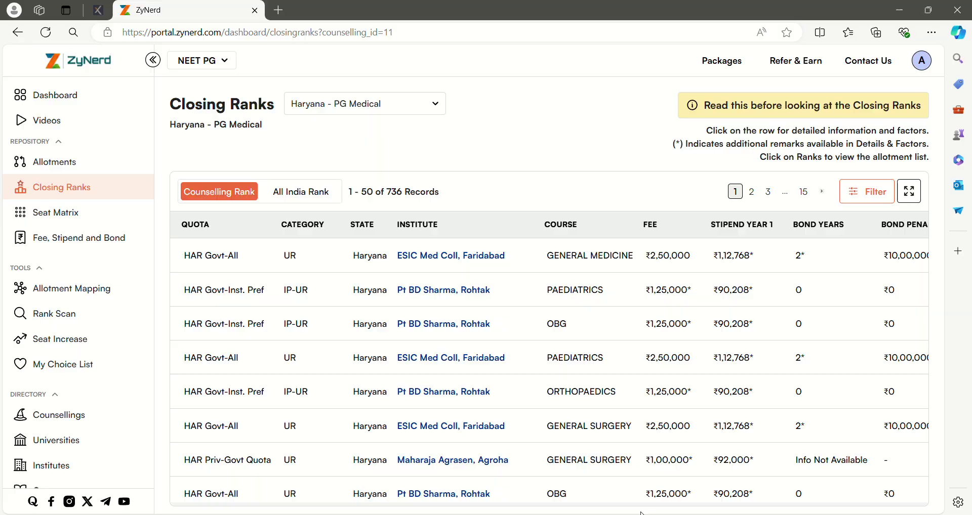
key(alt+Tab)
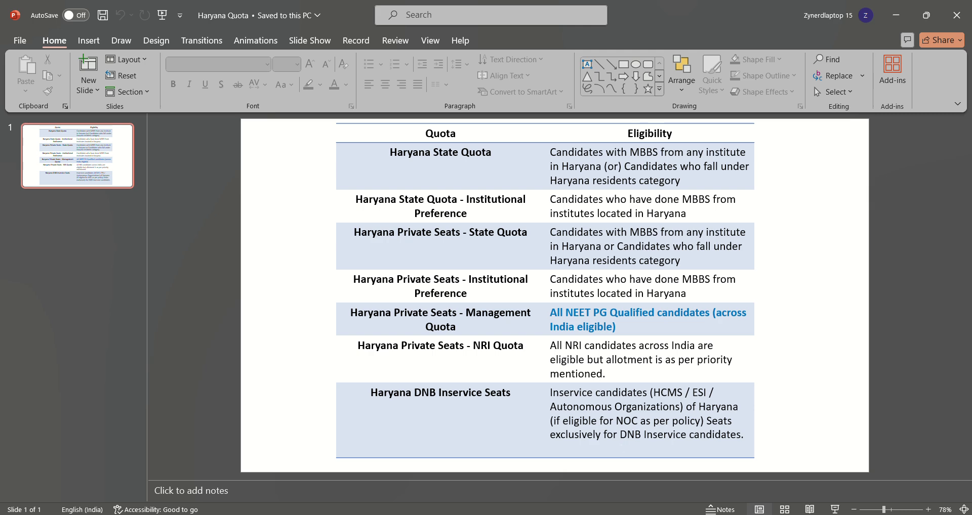
click(476, 460)
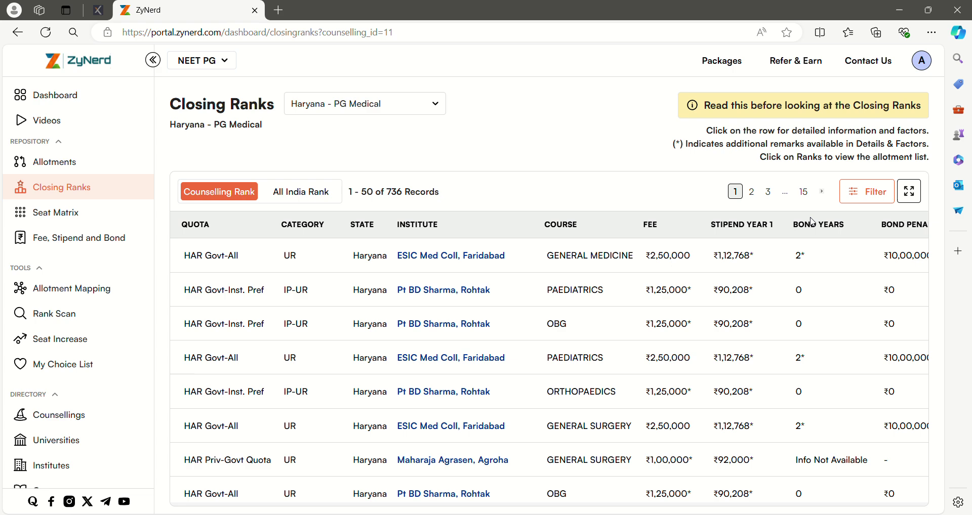
Set the closing ranks quota filter to Haryana State Quota
click(874, 192)
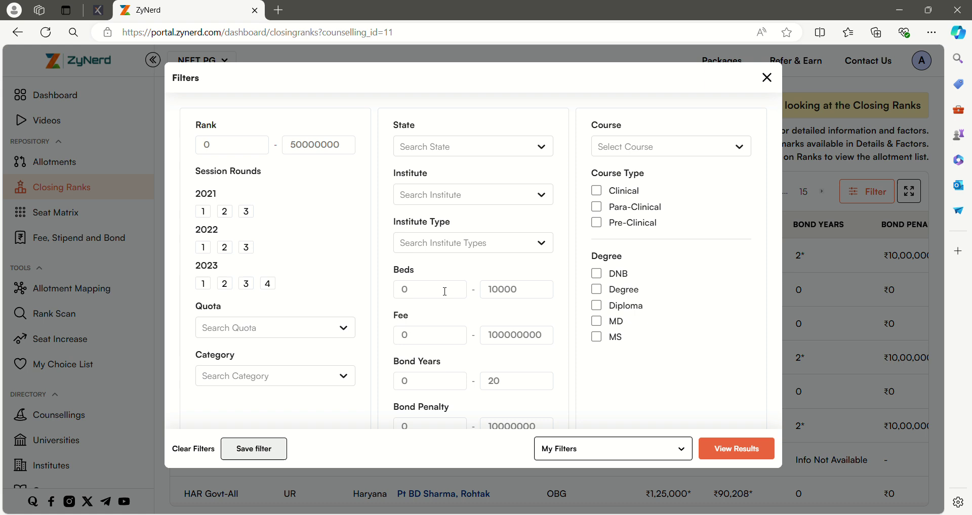
click(348, 335)
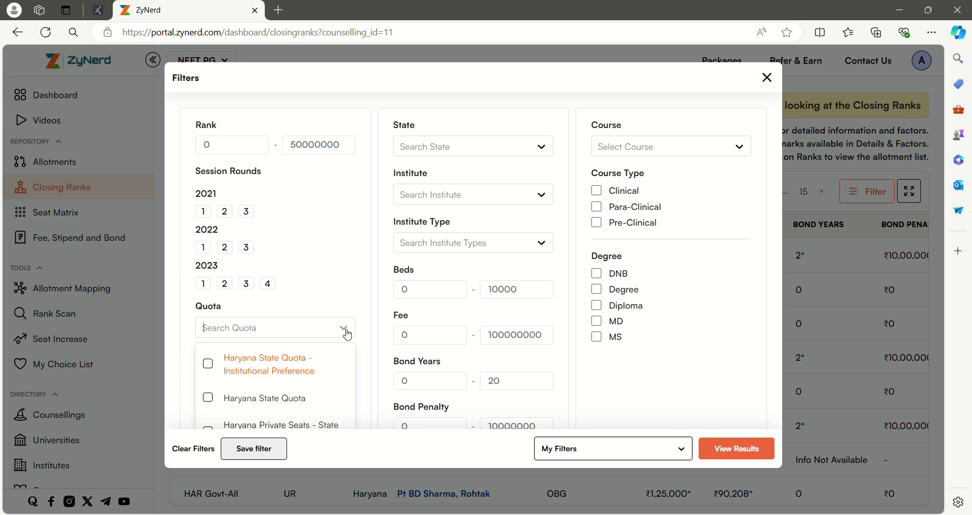
click(289, 407)
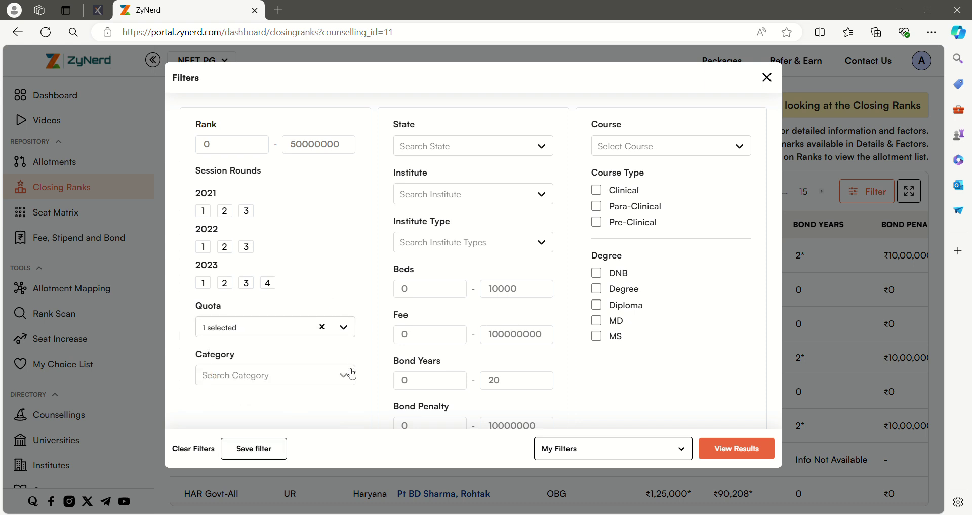
Set the category filter to UR
scroll(351, 373, down, 2)
click(343, 272)
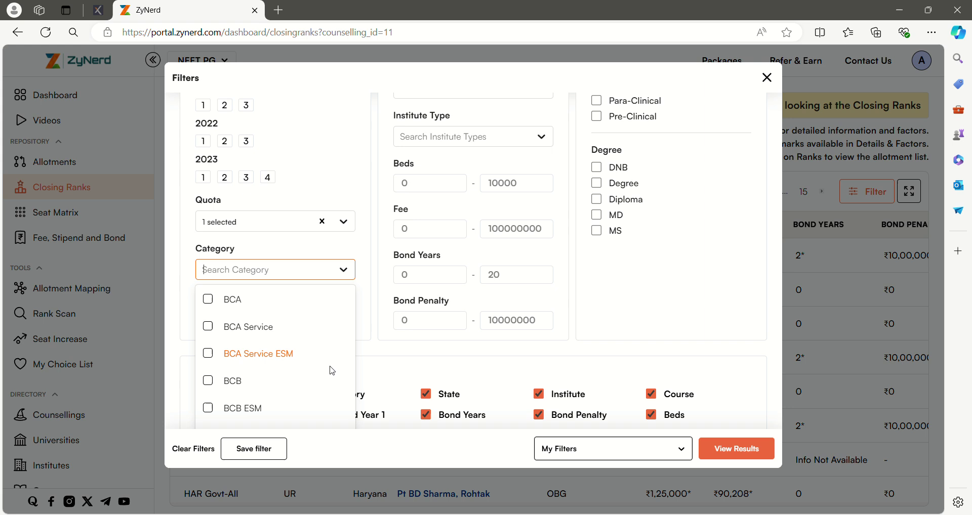
scroll(330, 371, down, 2)
scroll(331, 372, down, 8)
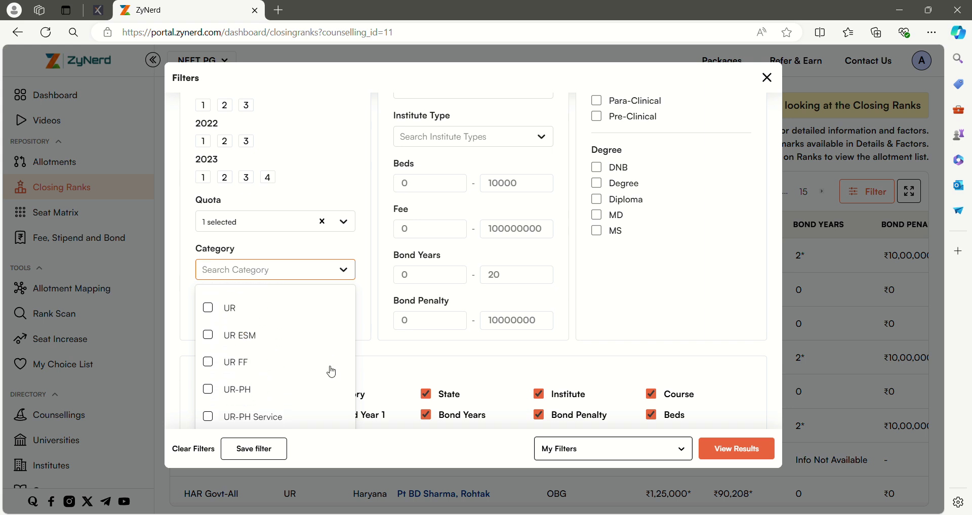
scroll(331, 371, down, 1)
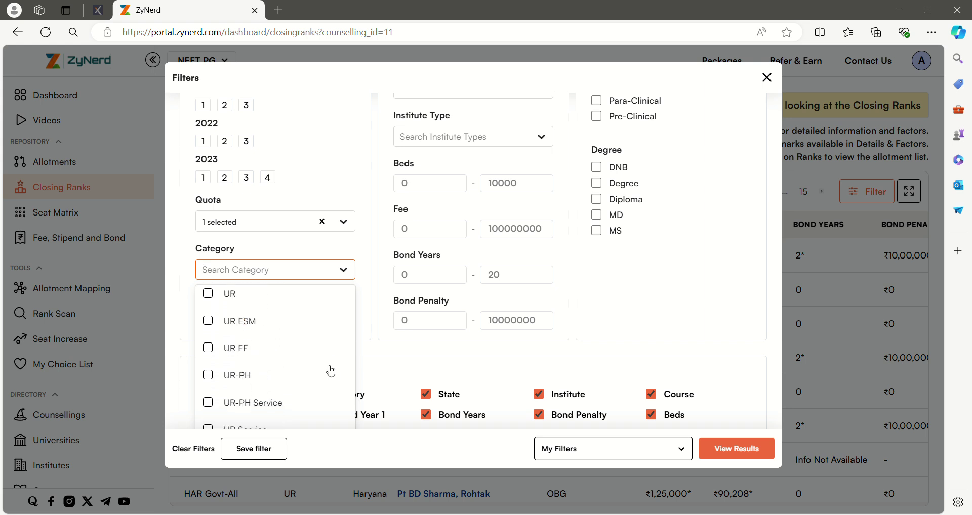
click(220, 298)
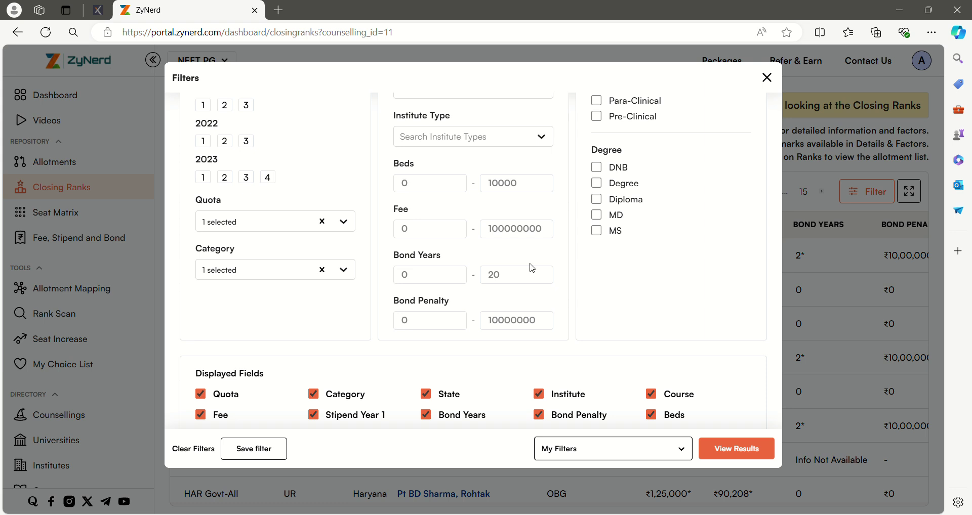
Set the course filter to MD Anaesthesiology
scroll(532, 269, up, 3)
click(738, 155)
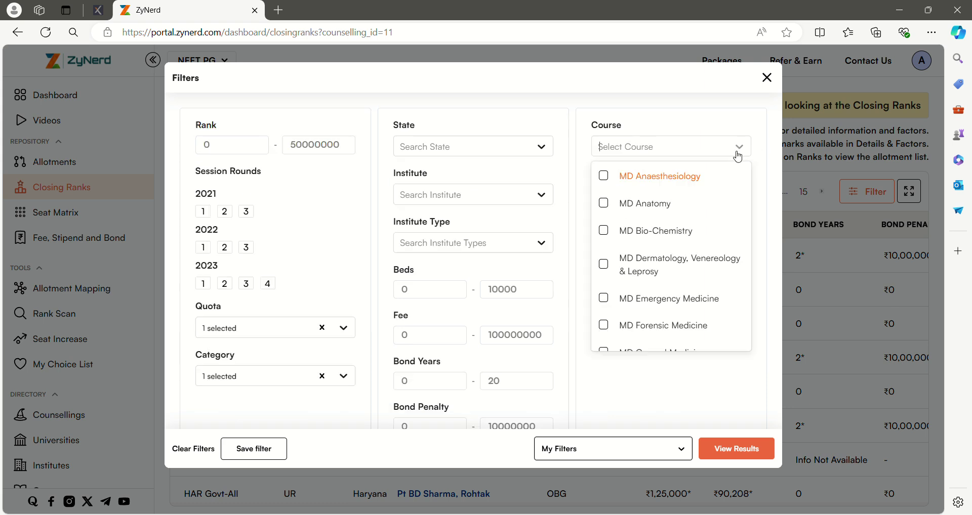
click(605, 177)
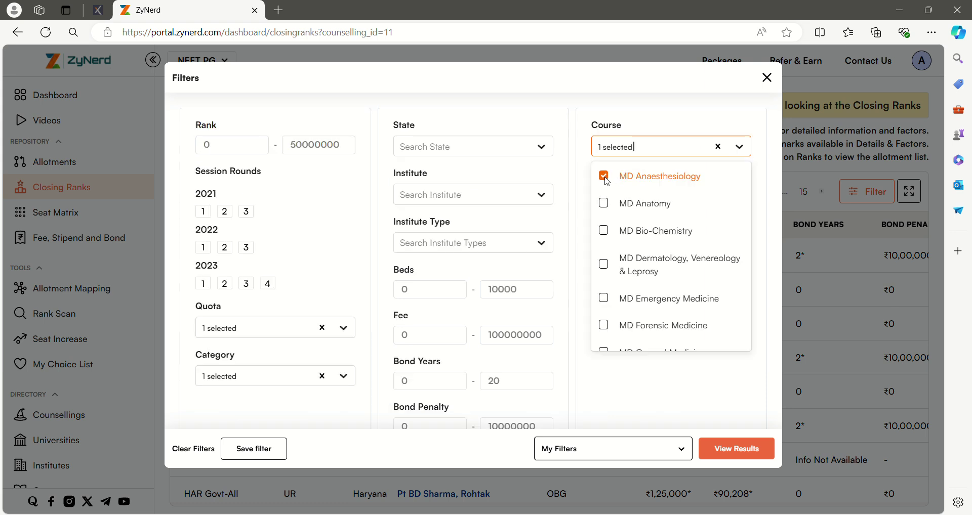
click(567, 228)
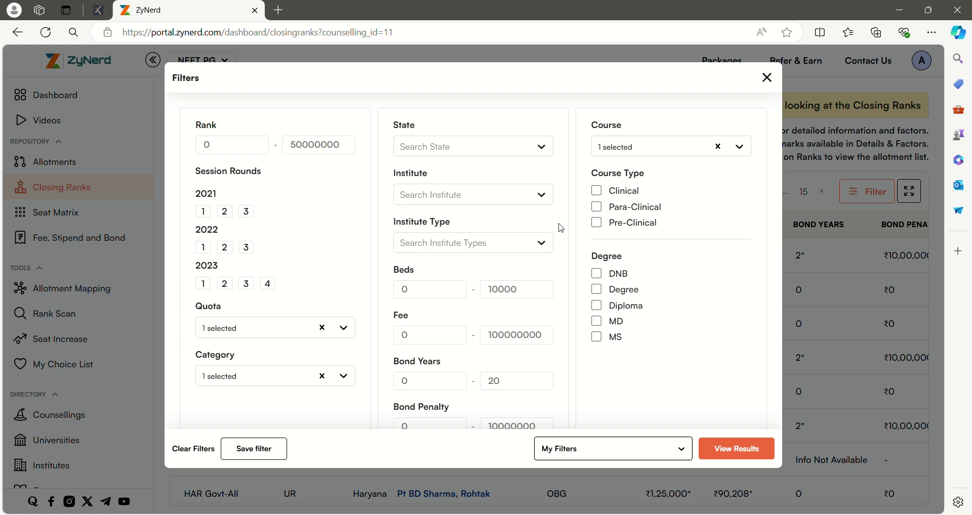
Select session rounds 1, 2, 3 and 4 of 2023 and show the filtered results
click(203, 284)
click(226, 285)
click(247, 284)
click(268, 285)
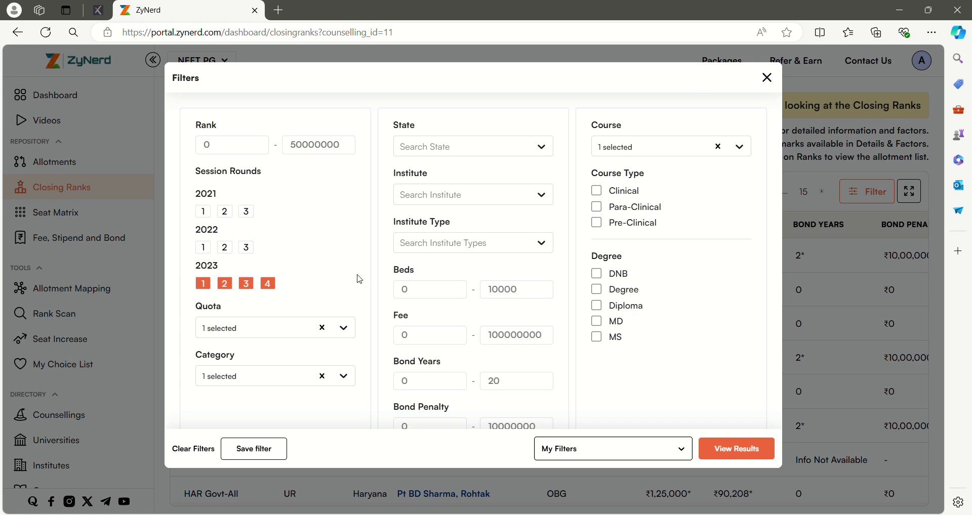
click(728, 451)
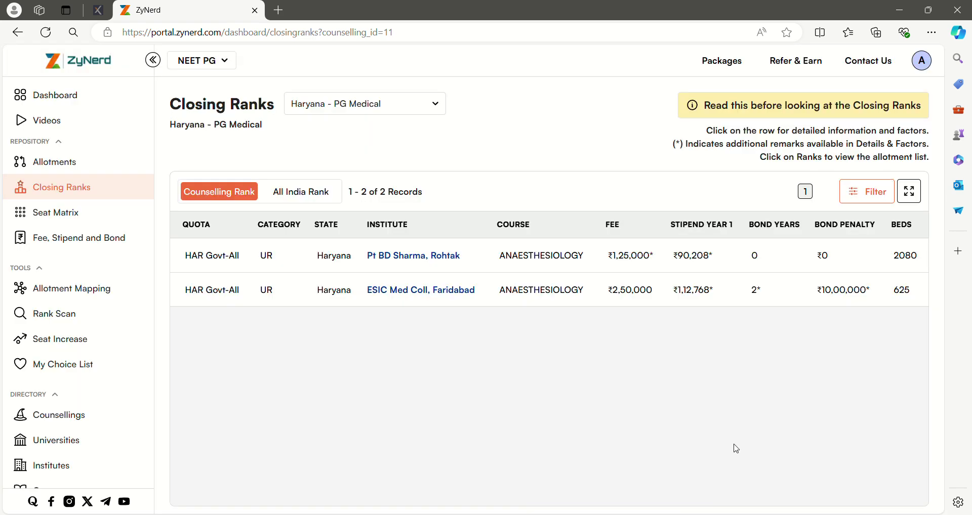
Review the 2023 closing ranks by counselling rank and switch the table to All India Rank
scroll(602, 303, right, 5)
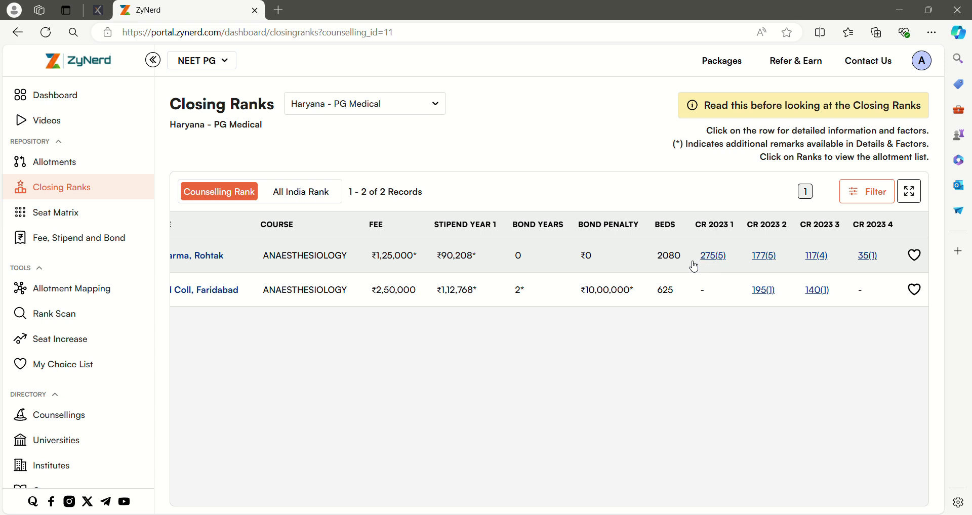
click(301, 195)
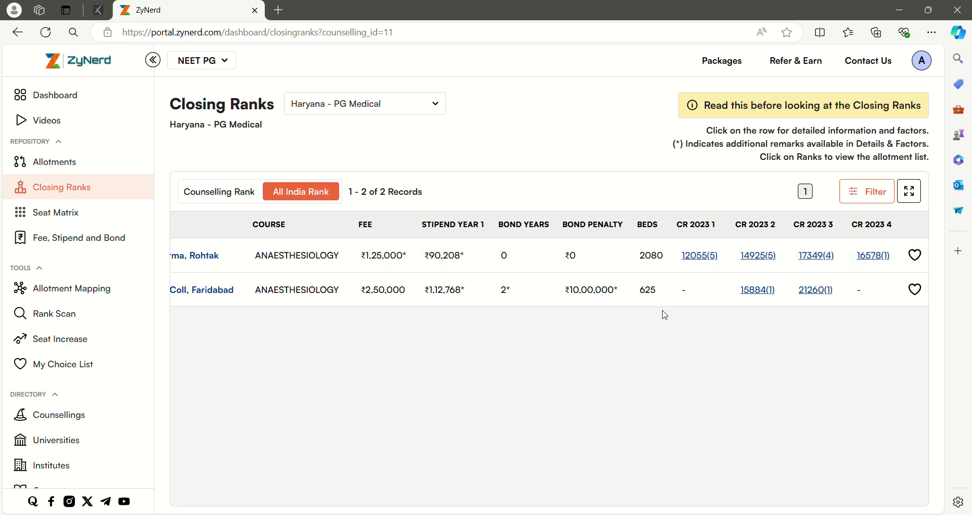
click(857, 186)
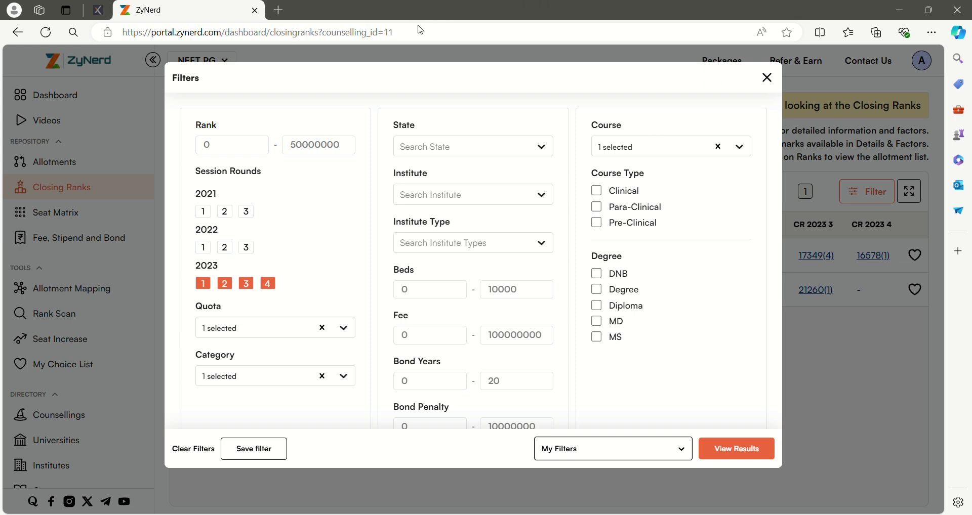
click(766, 78)
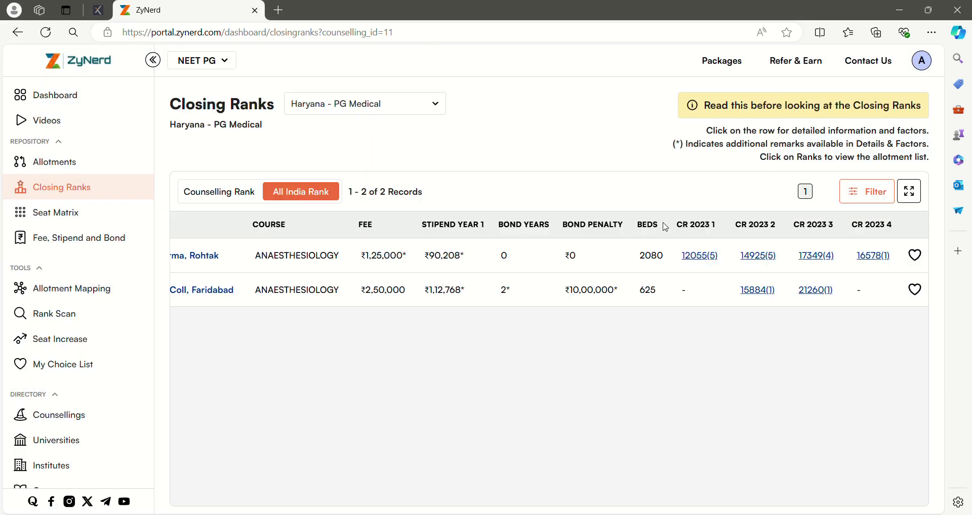
scroll(418, 324, left, 5)
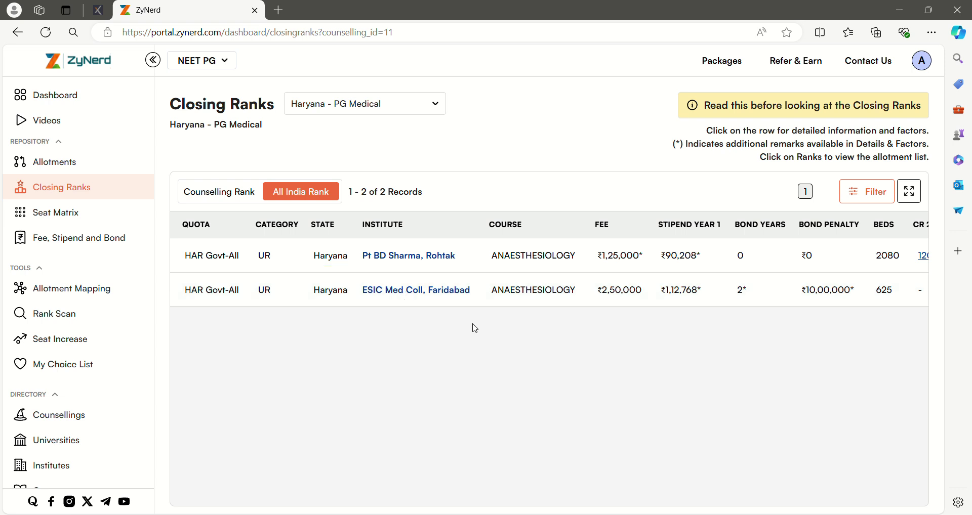
Save the current filter set under the name "Haryana" and check it among the saved filters
click(860, 197)
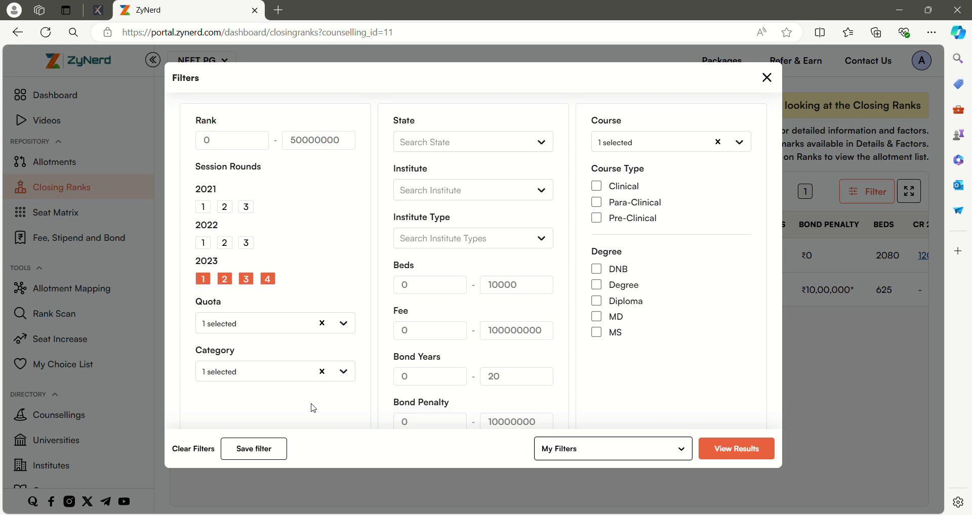
scroll(313, 408, down, 1)
click(269, 456)
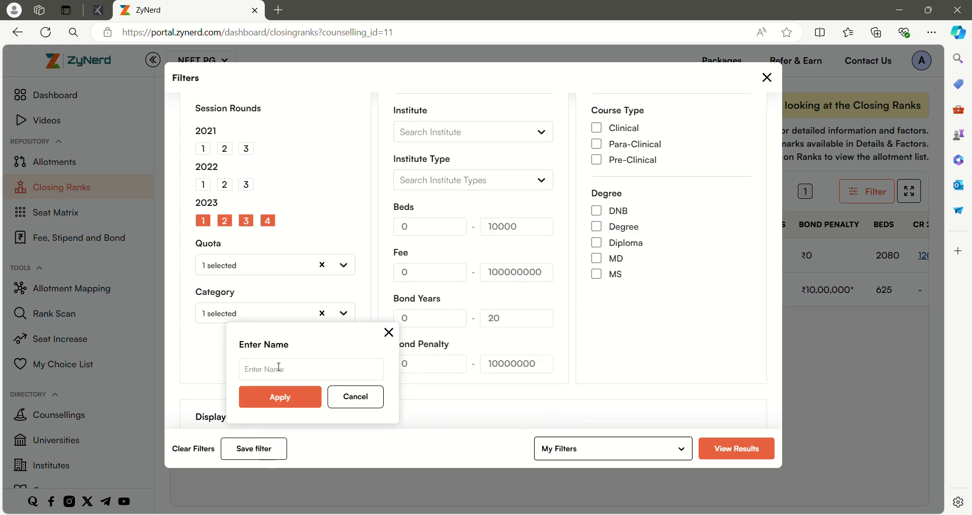
text(Haryana)
click(277, 397)
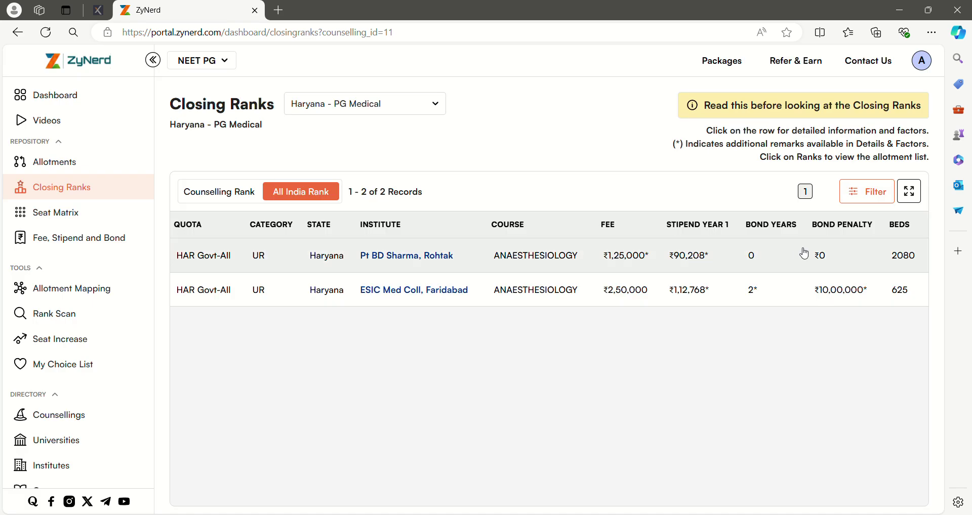
click(876, 191)
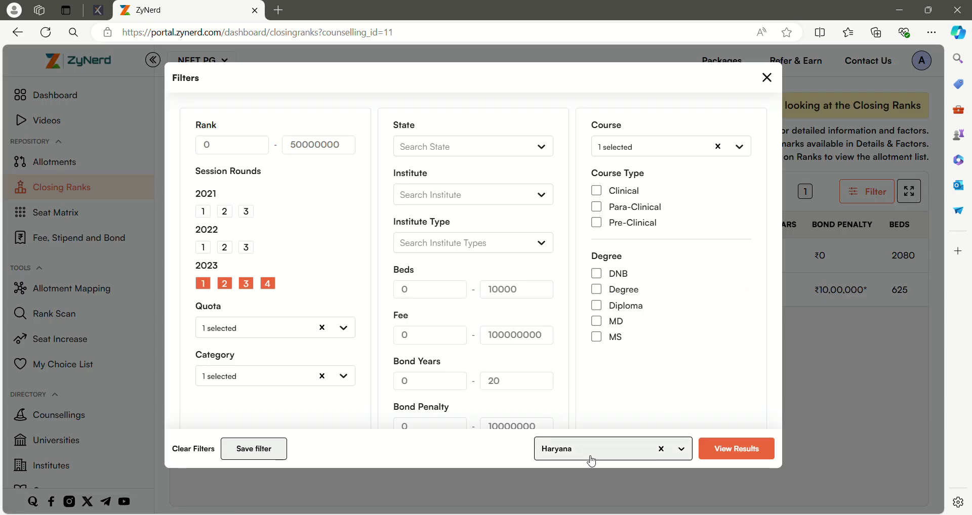
click(766, 79)
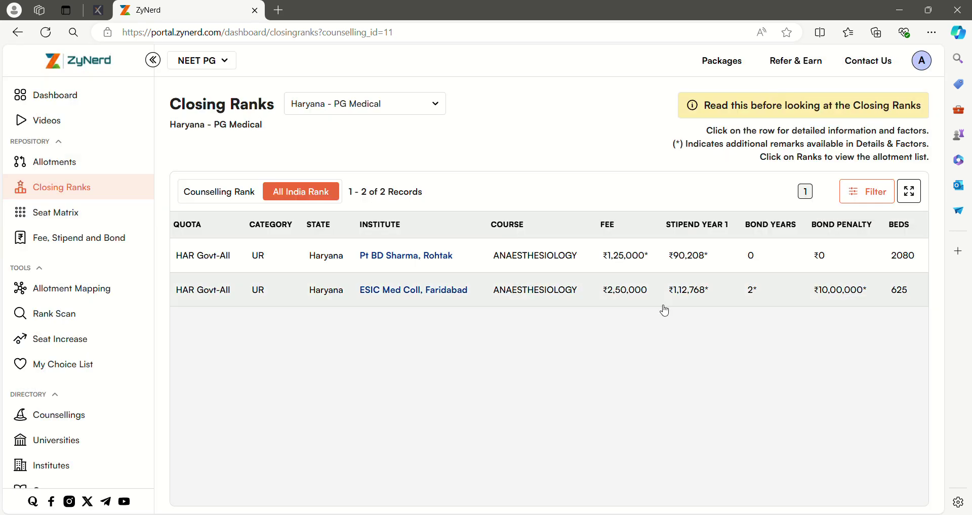
Switch the closing ranks table to Counselling Rank and add the Pt BD Sharma, Rohtak Anaesthesiology row to the choice list
scroll(664, 310, right, 5)
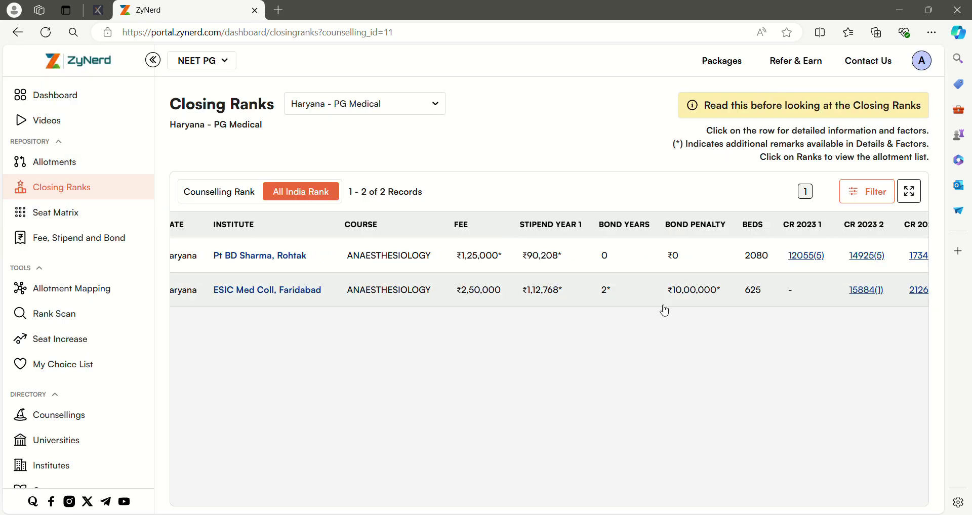
click(226, 195)
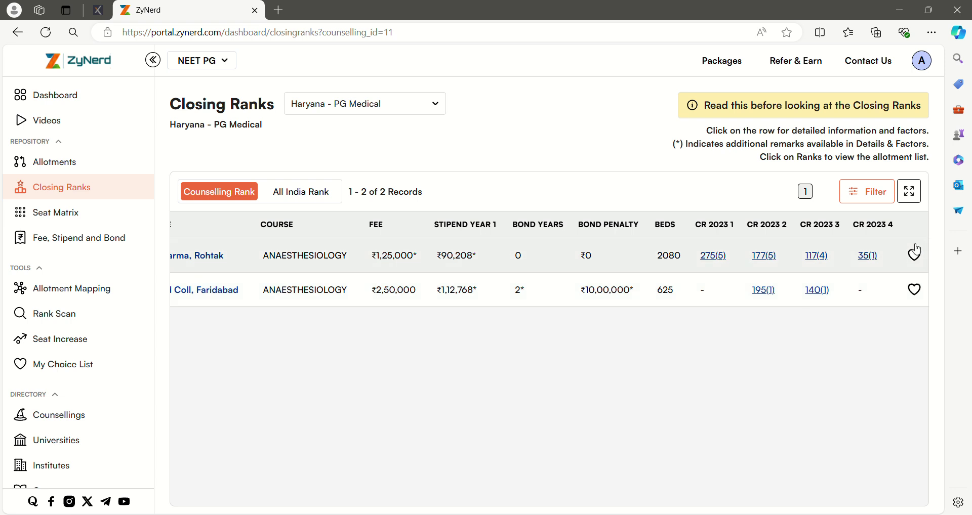
click(915, 260)
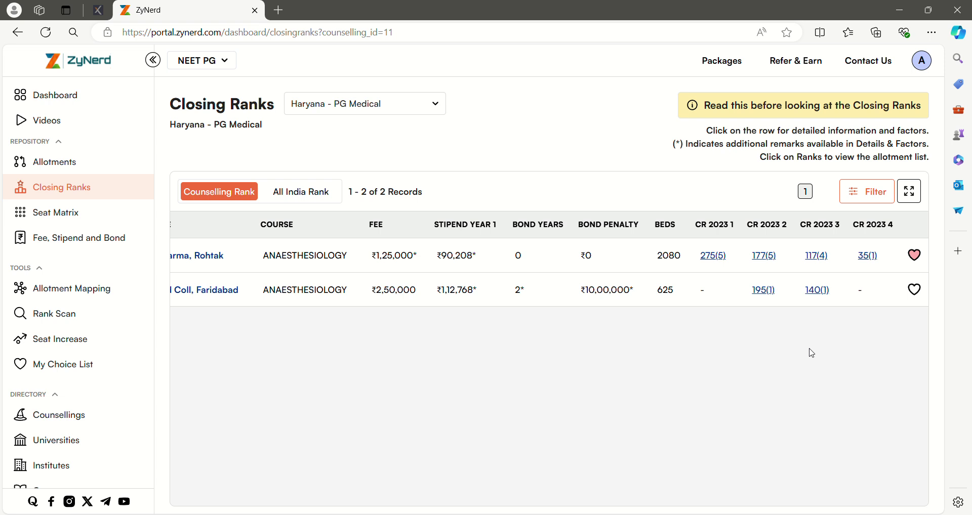
Check the saved choice lists for the Haryana - PG Medical entry and return to the closing ranks table
scroll(723, 331, left, 5)
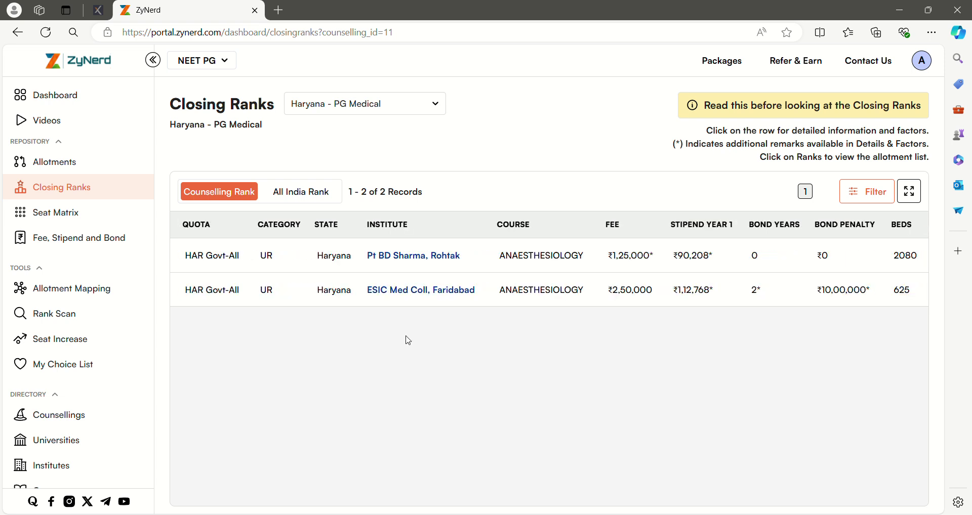
click(121, 374)
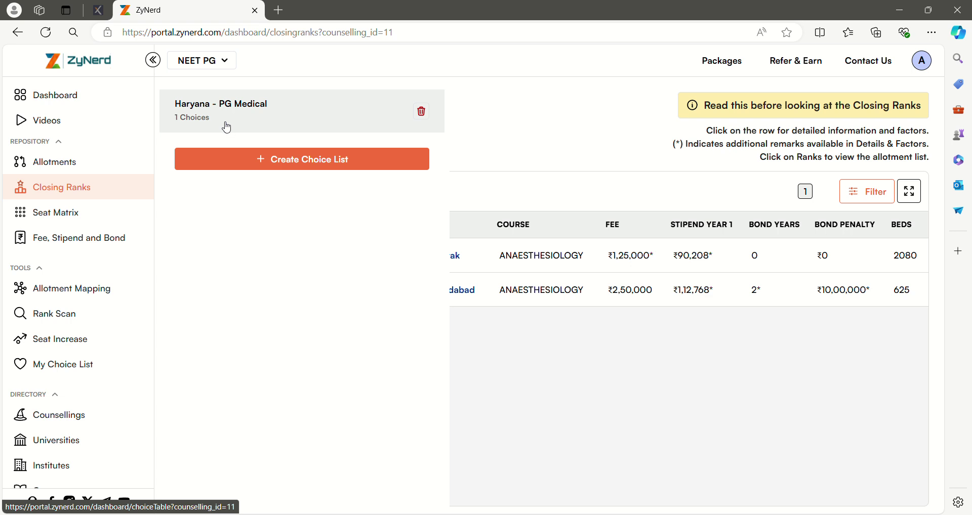
click(468, 330)
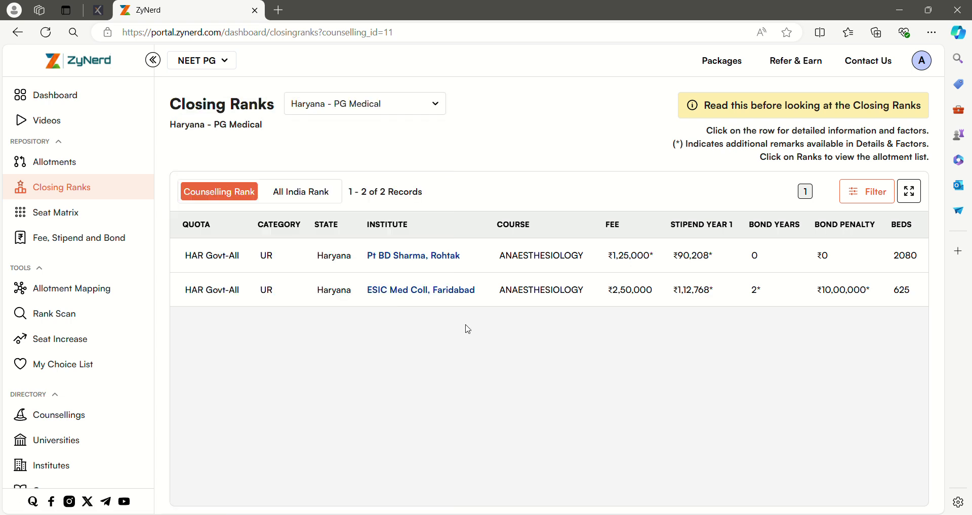